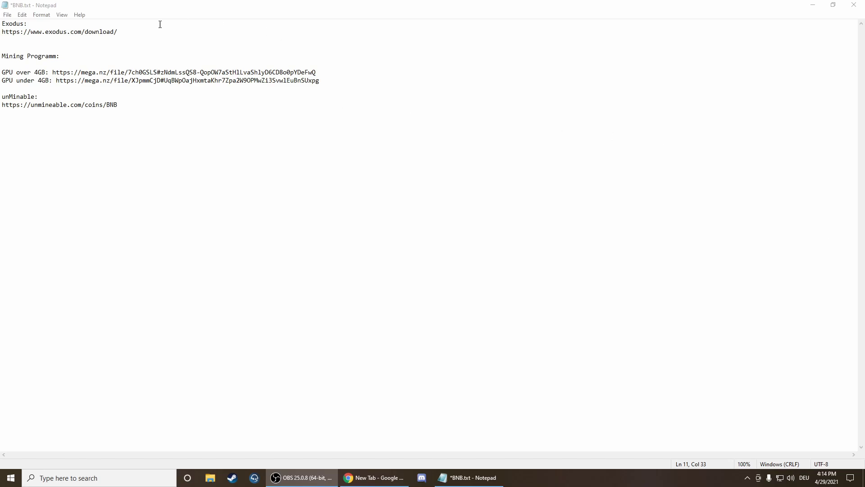
# Select the Exodus download link in the notes and launch the Exodus desktop wallet
pyautogui.moveTo(145, 32); pyautogui.dragTo(1, 34)
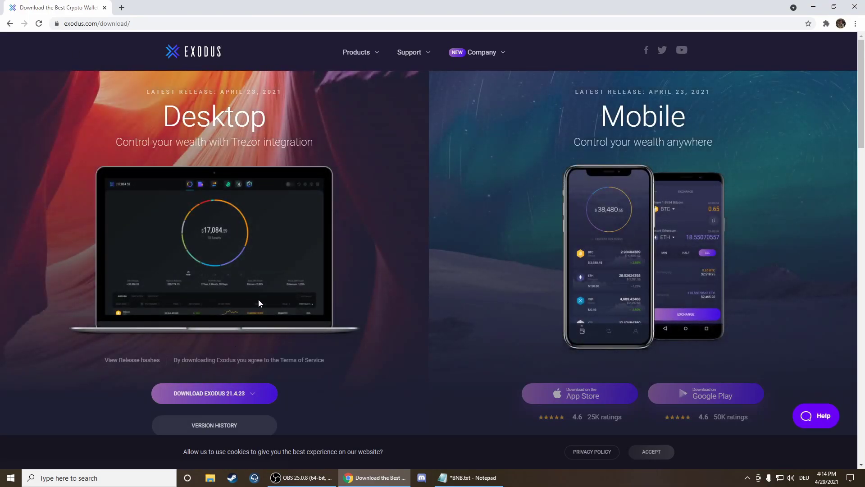
pyautogui.press('super')
pyautogui.write('exodus')
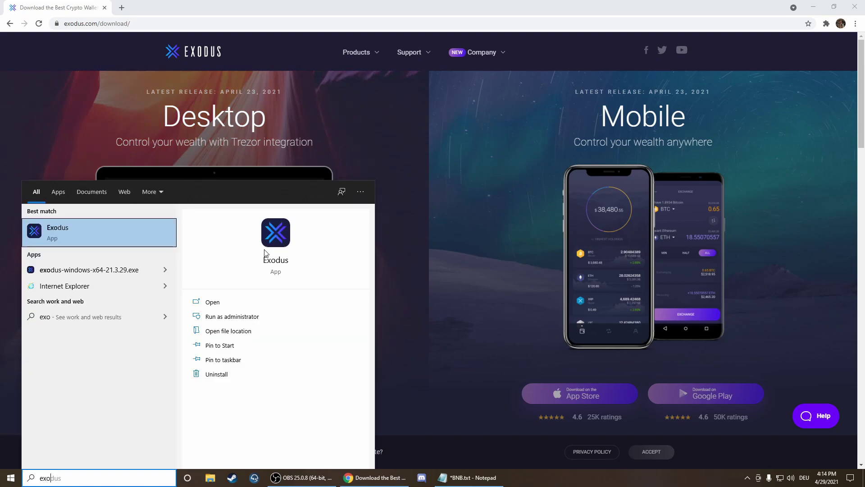
pyautogui.press('Return')
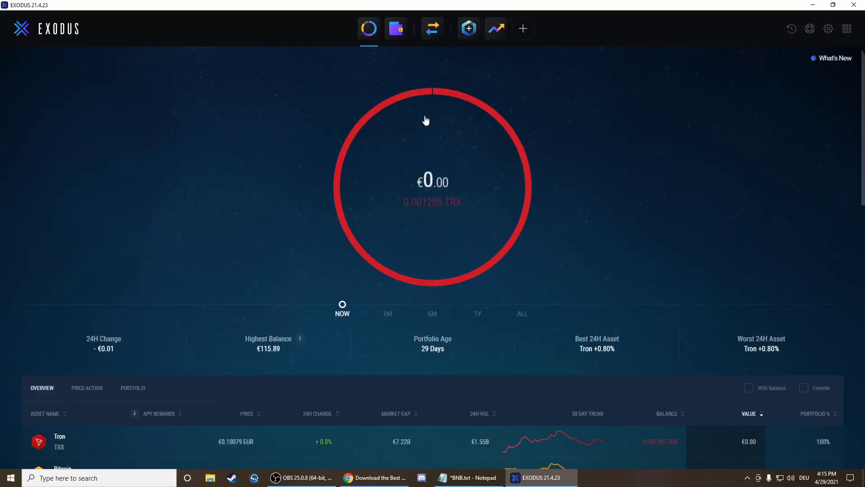
# Find Binance Coin in the Exodus wallet, copy its receiving address, and return to BNB.txt
pyautogui.click(397, 48)
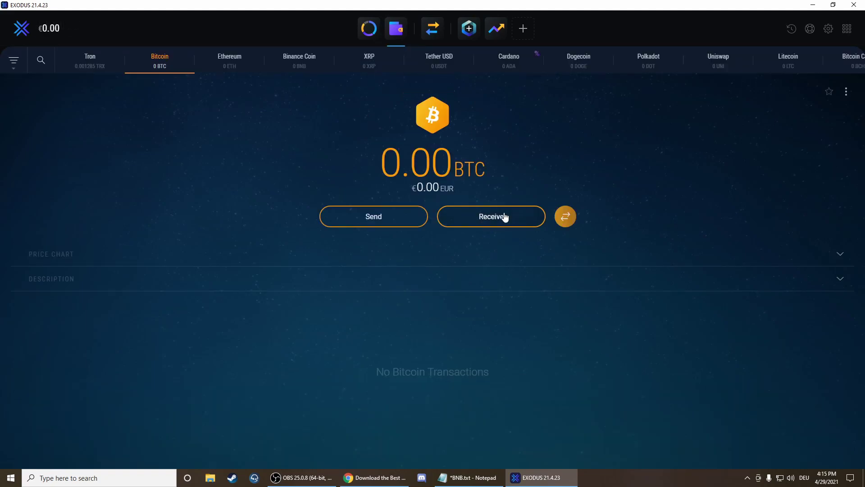
pyautogui.click(43, 62)
pyautogui.write('bnb')
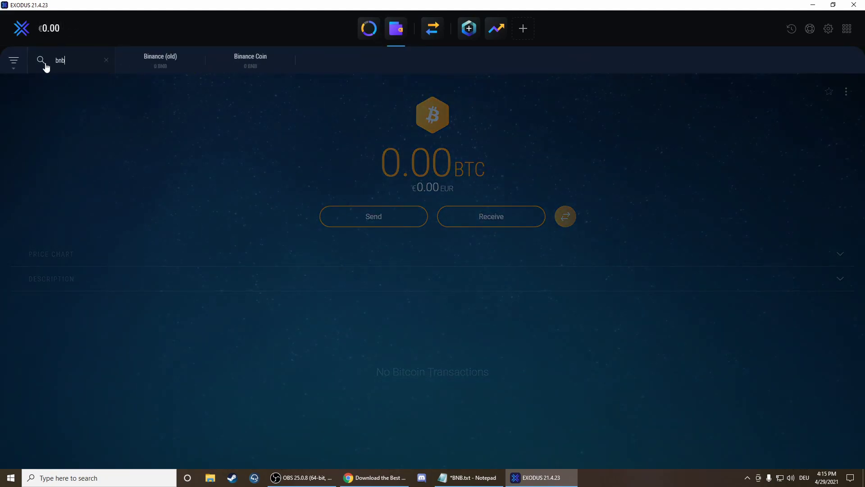
pyautogui.click(261, 60)
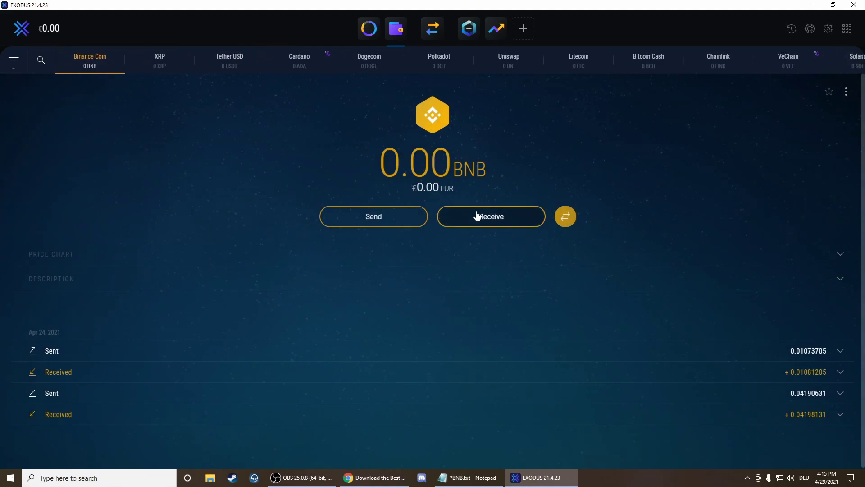
pyautogui.click(494, 218)
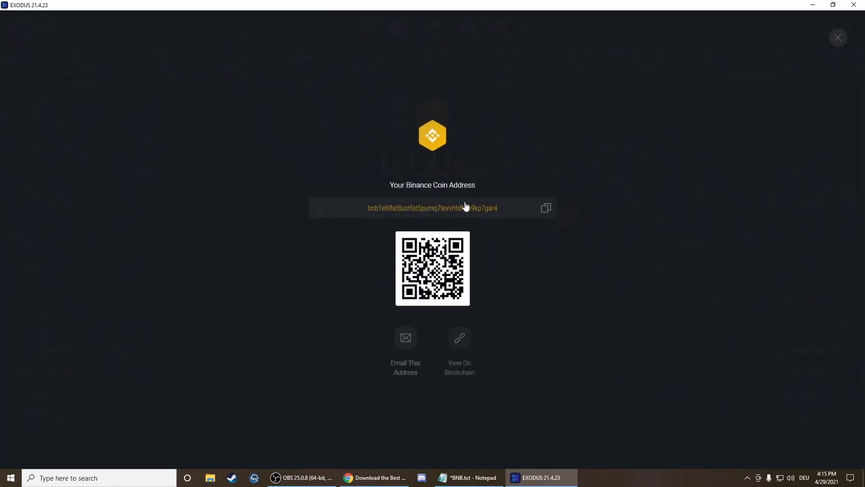
pyautogui.click(546, 207)
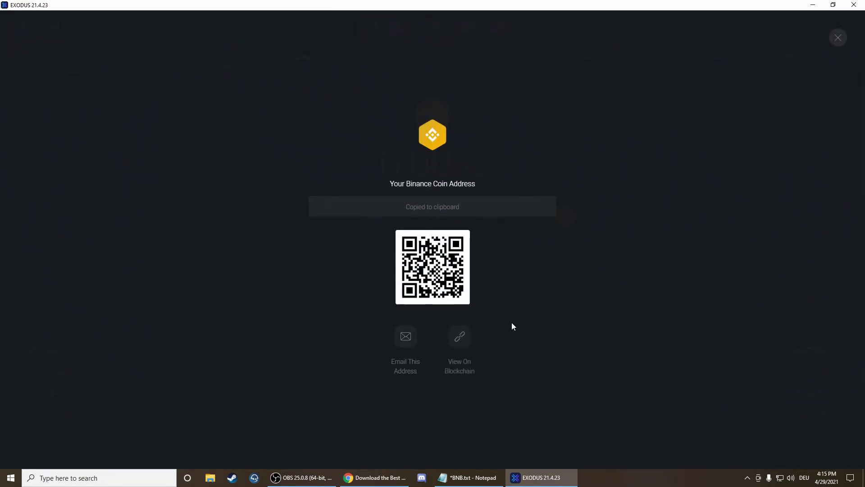
pyautogui.click(468, 477)
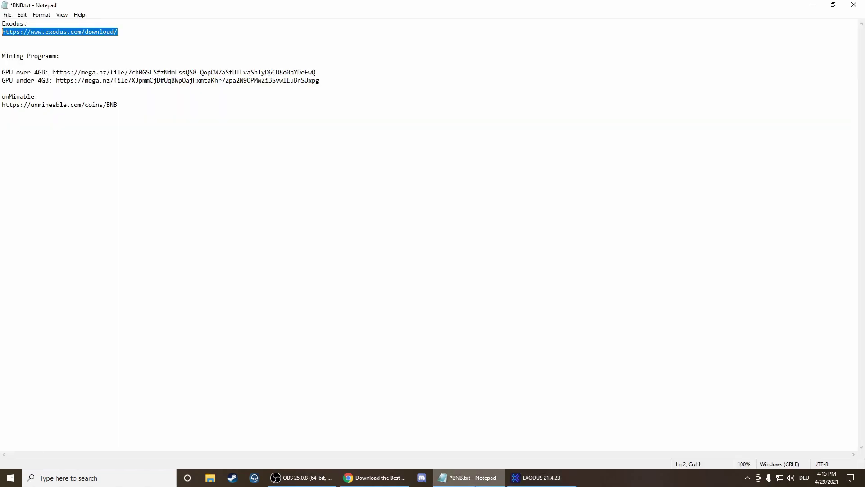
# Paste the BNB address on line 3 of BNB.txt and select the GPU-over-4GB MEGA link
pyautogui.click(20, 46)
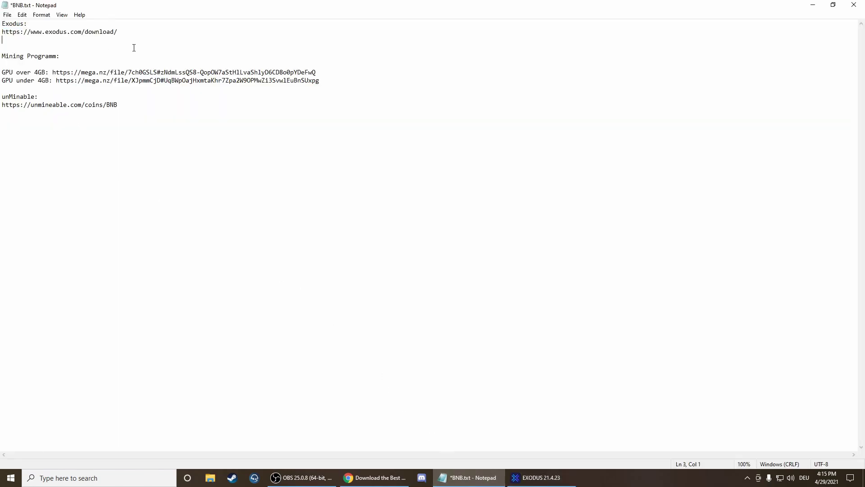
pyautogui.hotkey('ctrl', 'v')
pyautogui.click(236, 176)
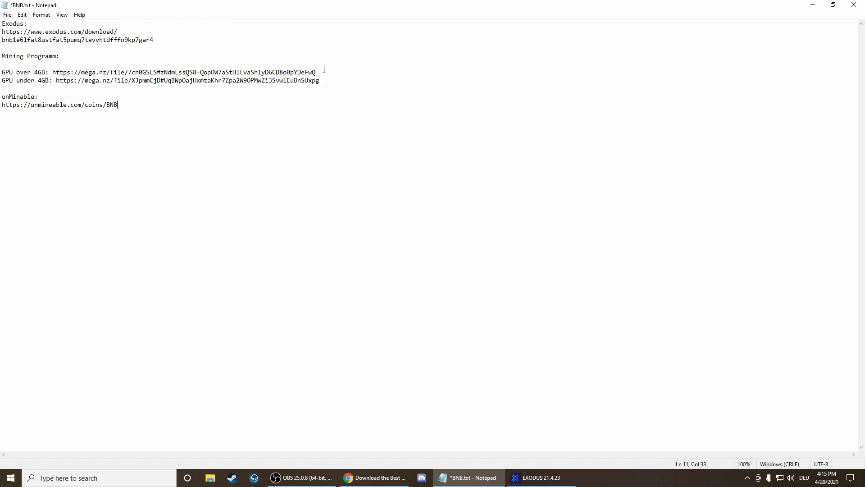
pyautogui.moveTo(318, 72)
pyautogui.mouseDown()
pyautogui.moveTo(4, 72)
pyautogui.moveTo(91, 72)
pyautogui.moveTo(52, 72)
pyautogui.mouseUp()
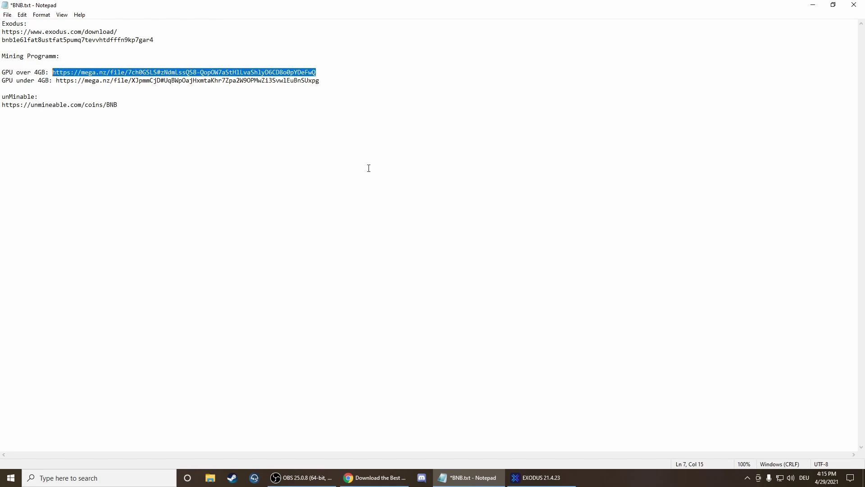
# Copy the MEGA link and download BNB 4GB.zip (7.8 MB) from it in Chrome
pyautogui.hotkey('ctrl', 'c')
pyautogui.click(374, 478)
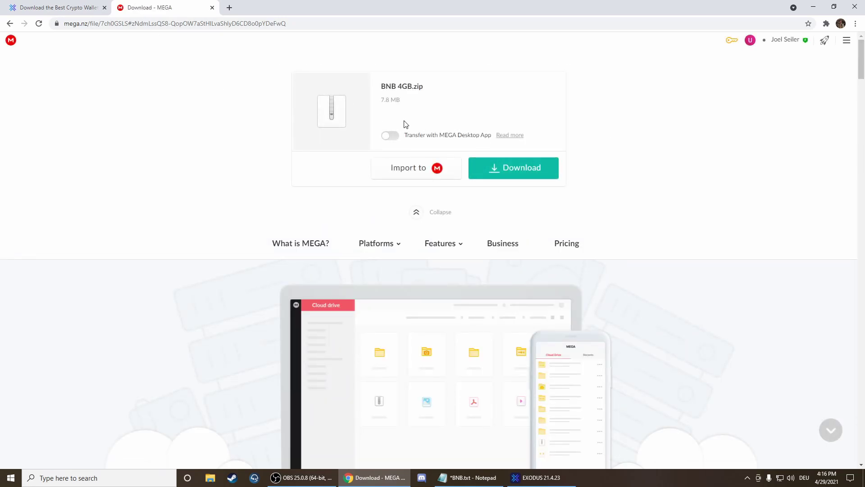
pyautogui.click(499, 176)
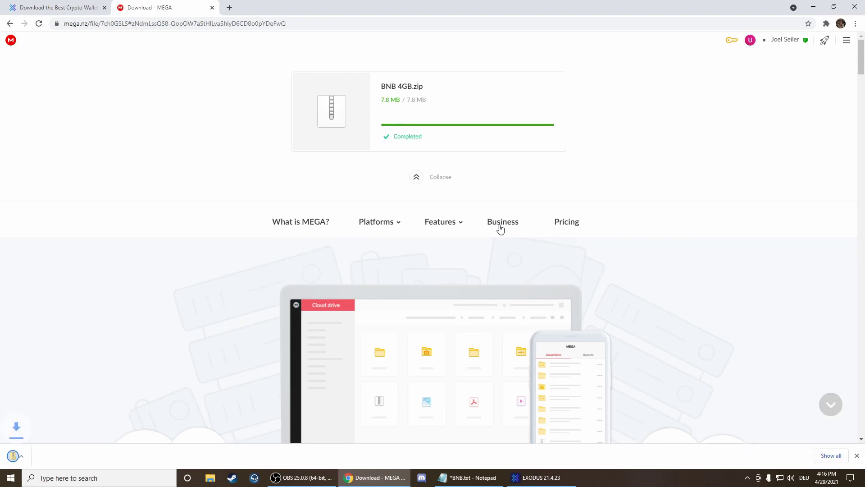
# Extract the downloaded BNB 4GB.zip into a BNB 4GB folder
pyautogui.rightClick(56, 458)
pyautogui.click(91, 440)
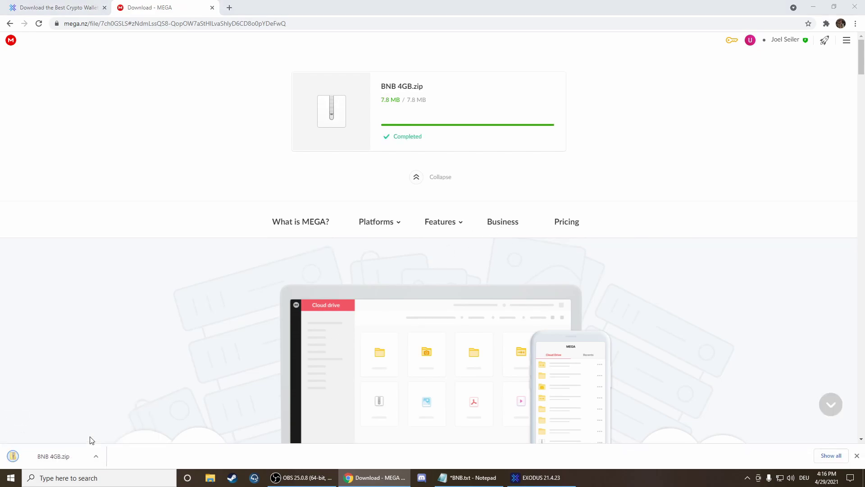
pyautogui.rightClick(90, 130)
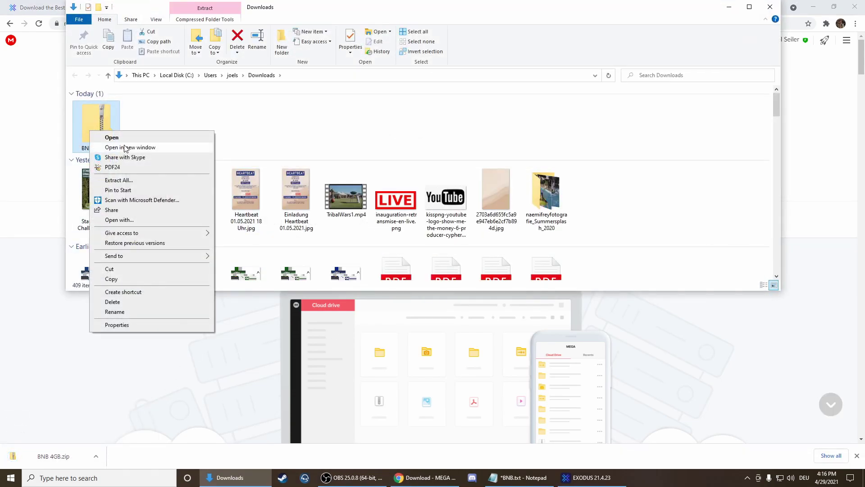
pyautogui.click(143, 185)
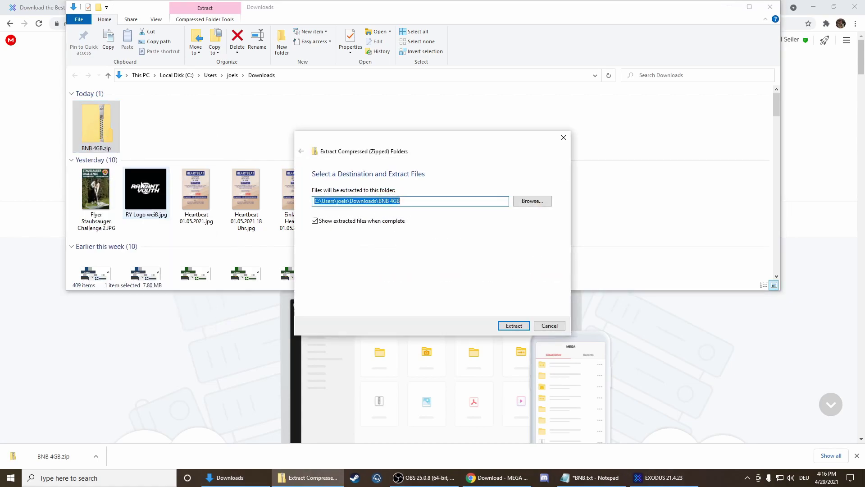
pyautogui.click(509, 328)
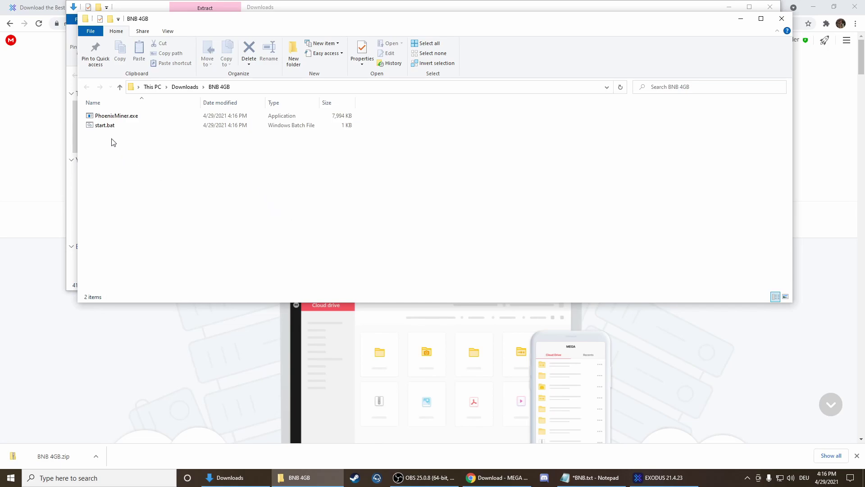
# Open start.bat for editing, which brings up a SmartScreen warning
pyautogui.click(114, 126)
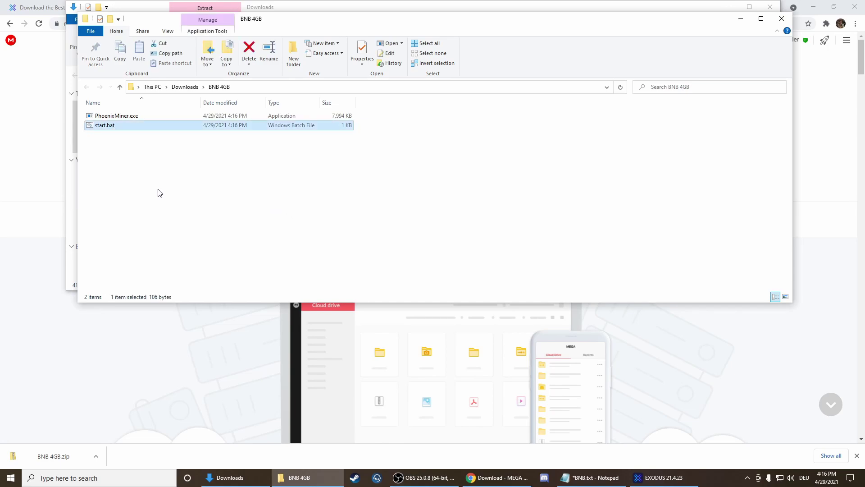
pyautogui.rightClick(129, 130)
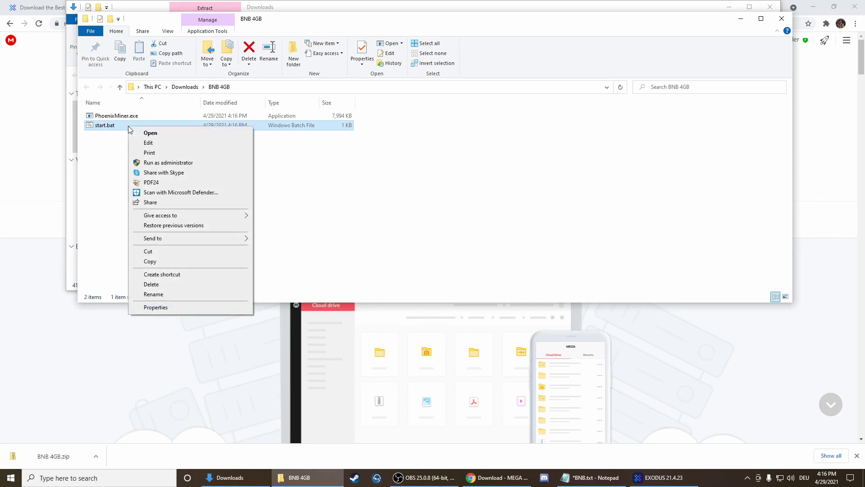
pyautogui.click(150, 142)
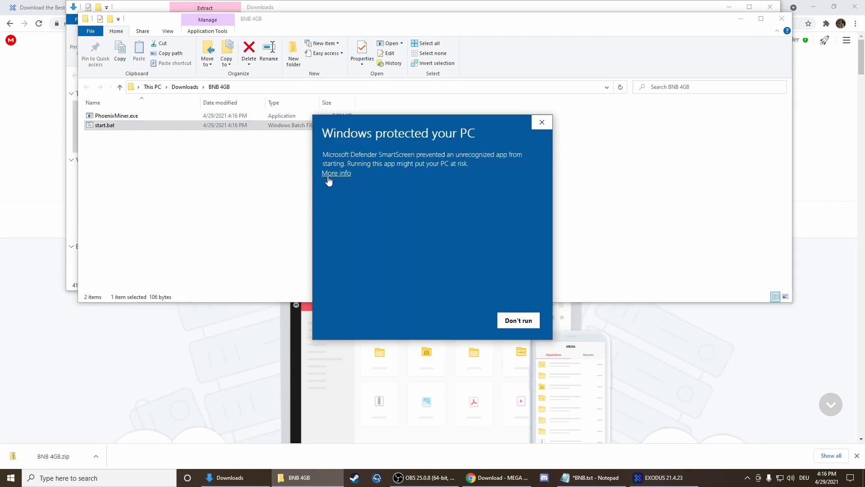
# Dismiss the warning and replace YOUR_BNB_ADDRESS in start.bat with the BNB wallet address
pyautogui.click(455, 320)
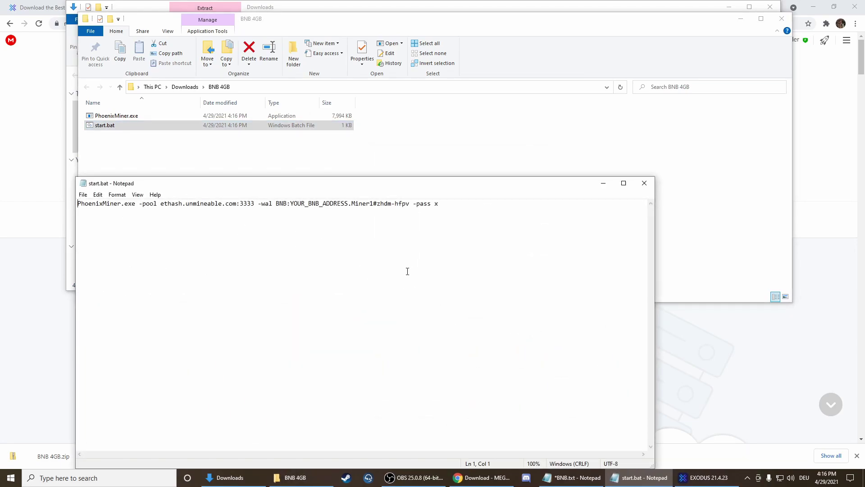
pyautogui.moveTo(291, 204); pyautogui.dragTo(349, 206)
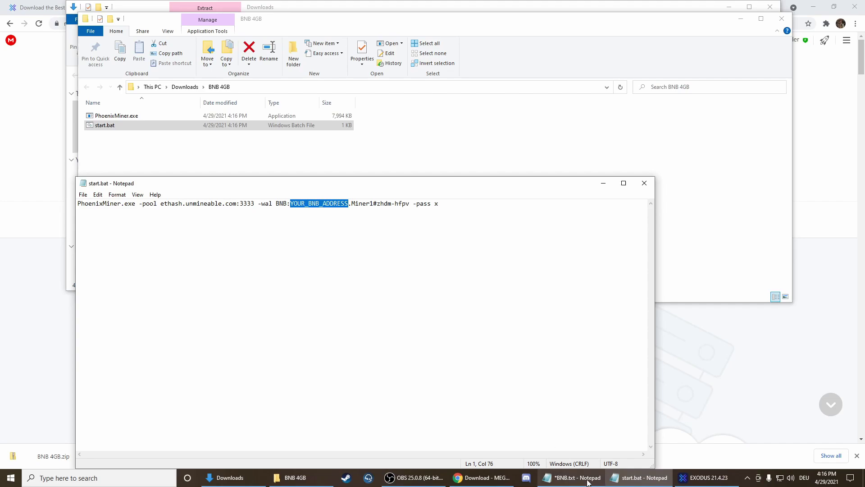
pyautogui.click(572, 478)
pyautogui.click(155, 39)
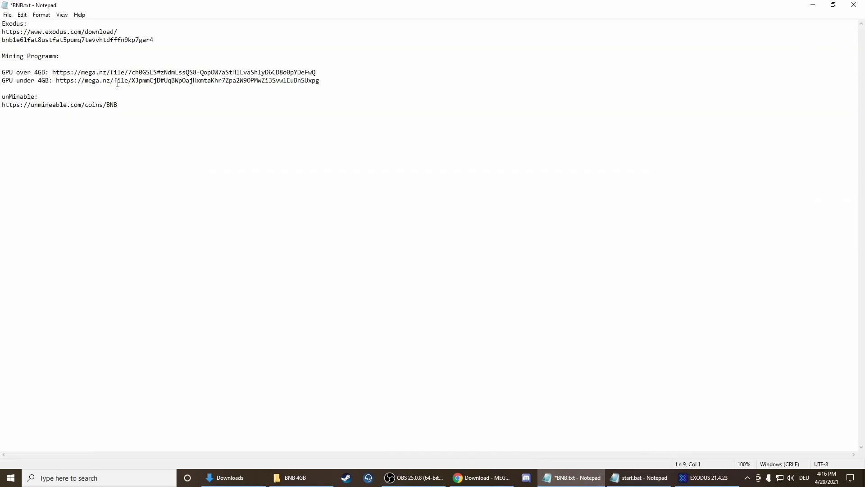
pyautogui.keyDown('shift'); pyautogui.click(2, 41); pyautogui.keyUp('shift')
pyautogui.click(630, 478)
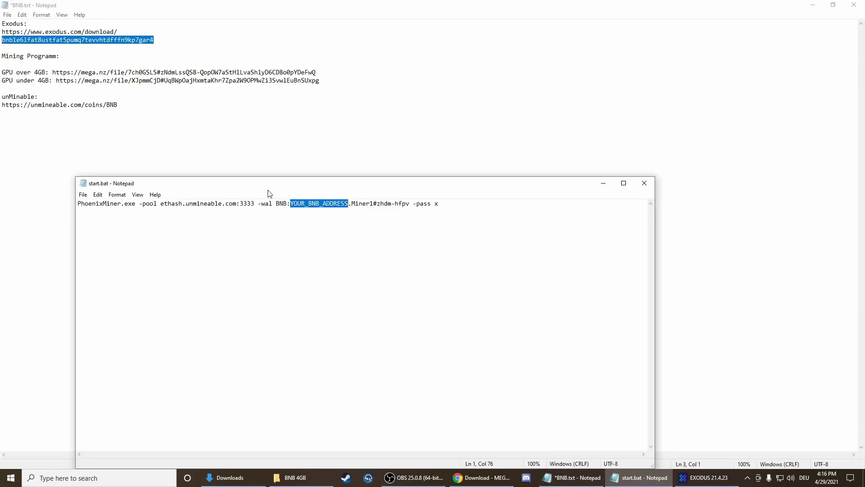
pyautogui.moveTo(292, 203); pyautogui.dragTo(352, 206)
pyautogui.hotkey('ctrl', 'v')
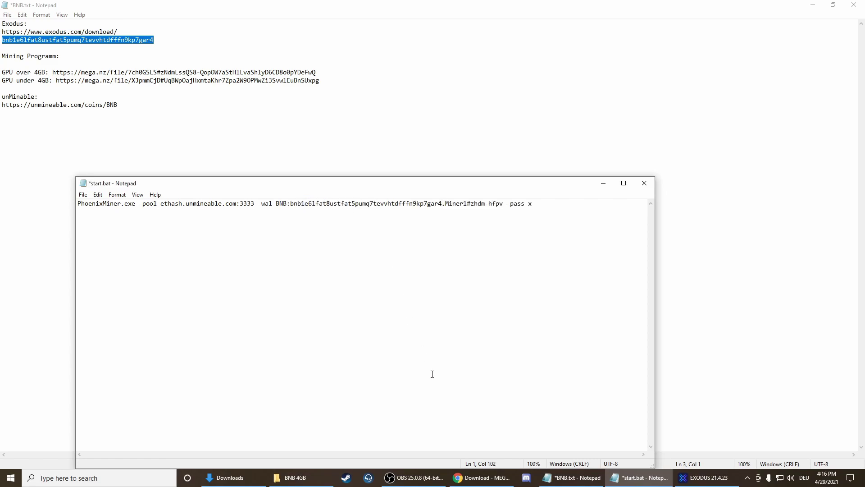
# Save as start.bat with All Files type, overwrite the original, and close Notepad
pyautogui.click(83, 194)
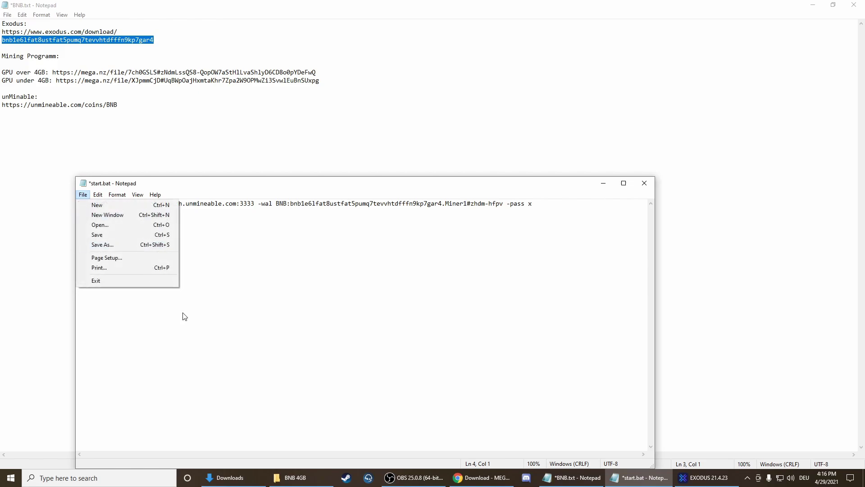
pyautogui.click(126, 244)
pyautogui.click(178, 408)
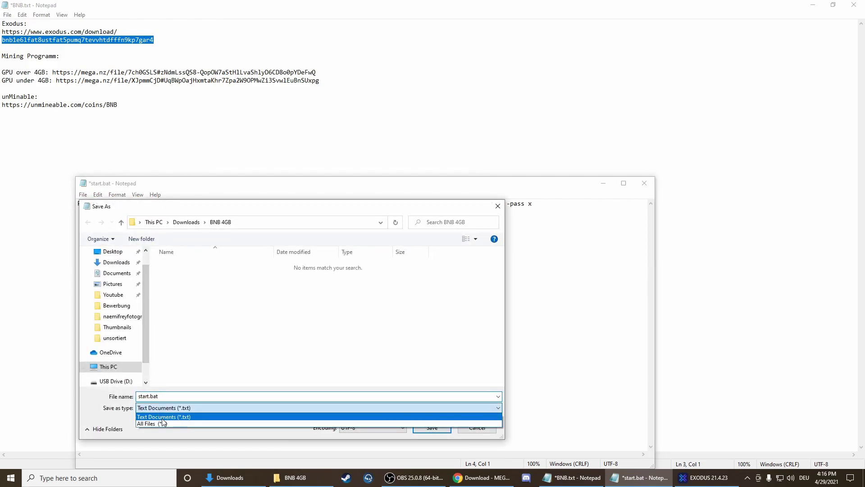
pyautogui.click(157, 424)
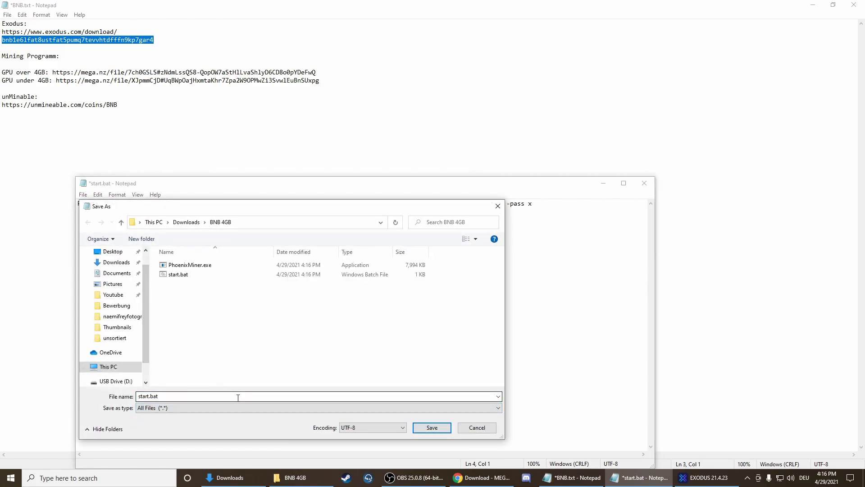
pyautogui.click(428, 433)
pyautogui.click(459, 241)
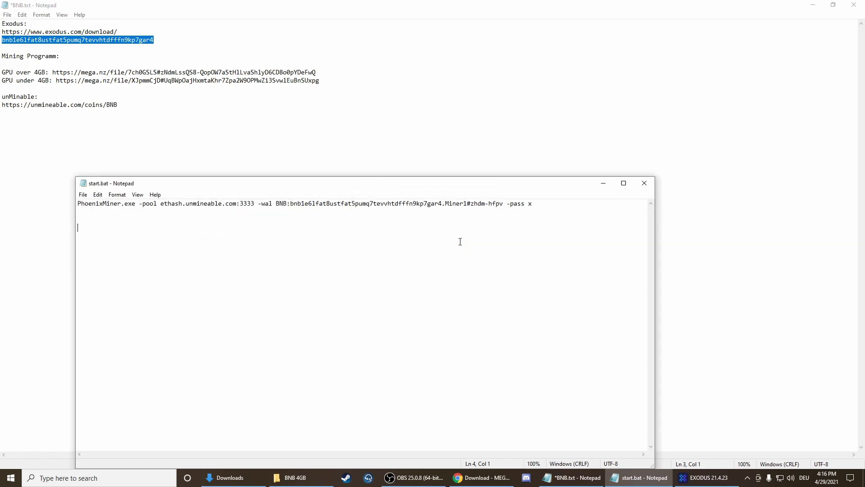
pyautogui.click(645, 183)
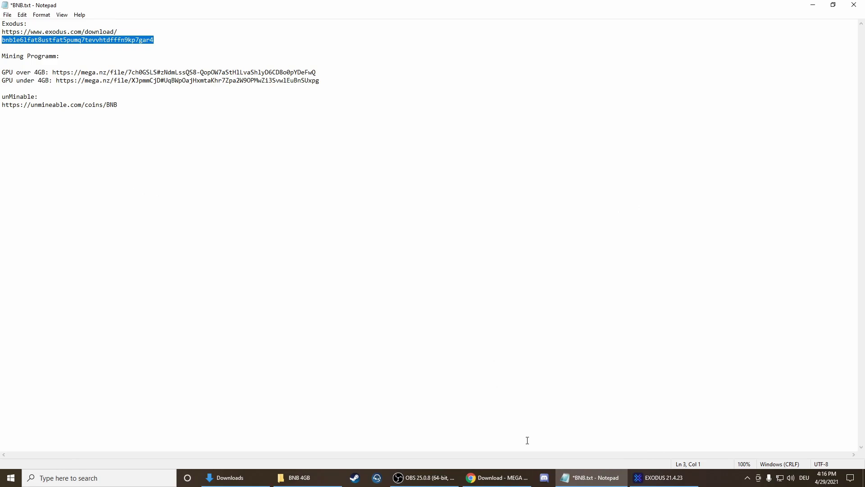
pyautogui.click(297, 478)
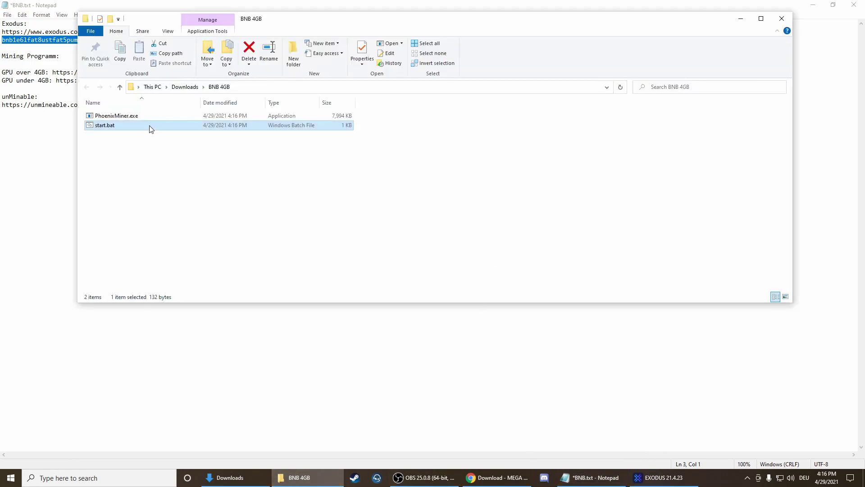
# Run start.bat to start PhoenixMiner on ethash.unmineable.com:3333, then select the unMineable BNB link
pyautogui.doubleClick(150, 125)
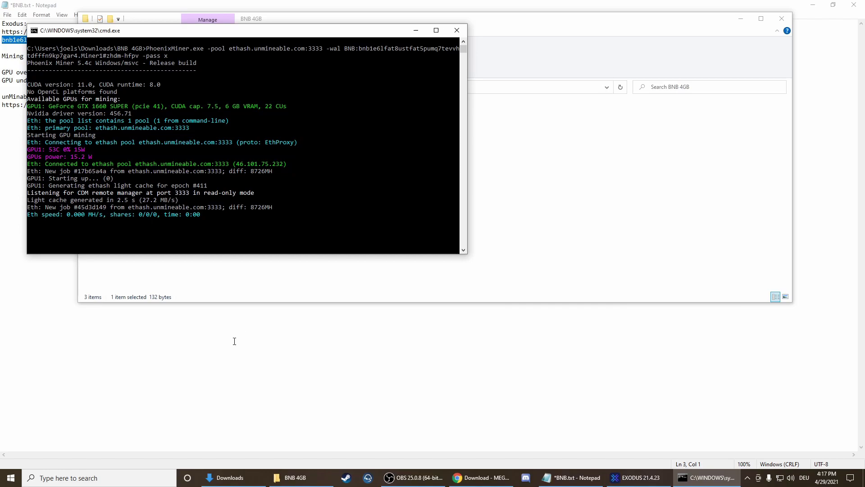
pyautogui.click(213, 368)
pyautogui.moveTo(118, 108); pyautogui.dragTo(3, 111)
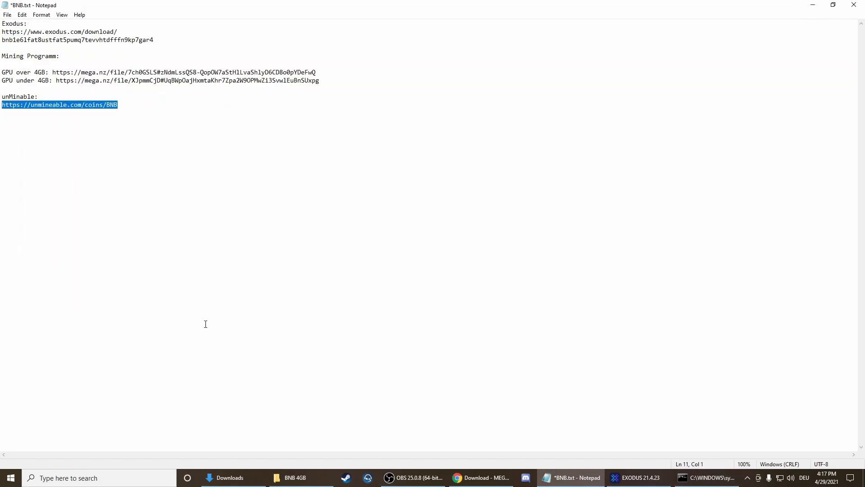
# Load the unMineable BNB page in a new tab and choose Binance Coin as the coin
pyautogui.click(480, 477)
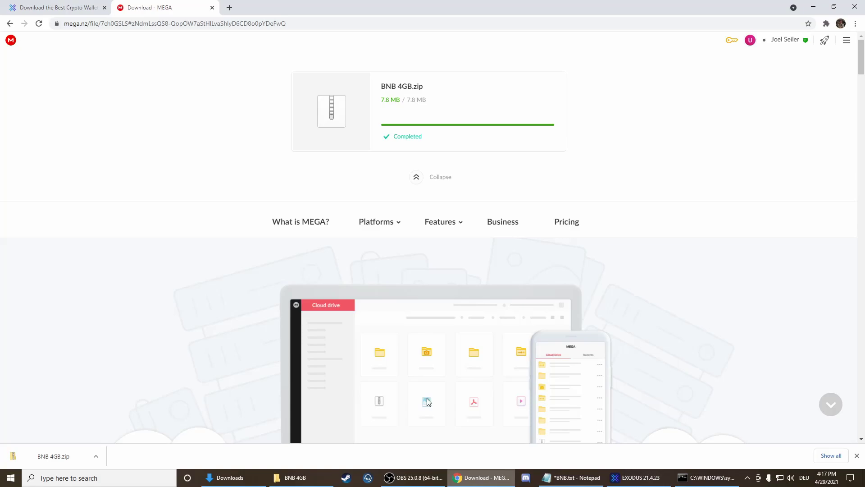
pyautogui.click(231, 11)
pyautogui.hotkey('ctrl', 'v')
pyautogui.press('Return')
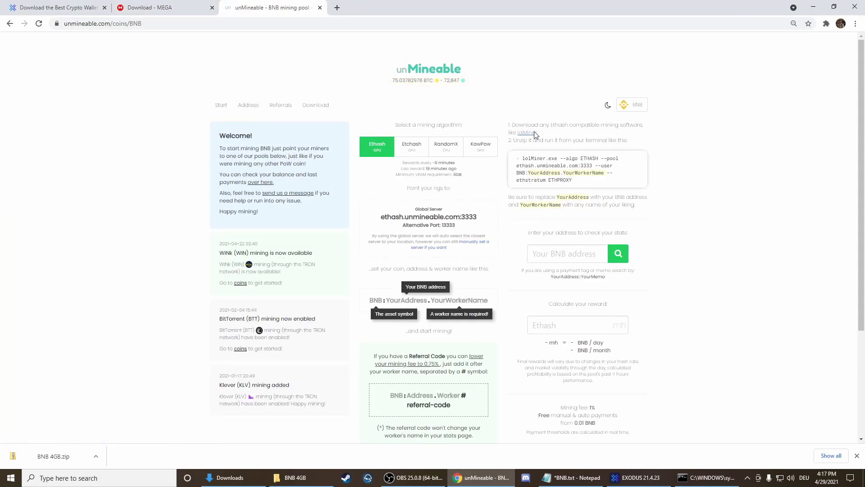
pyautogui.click(642, 110)
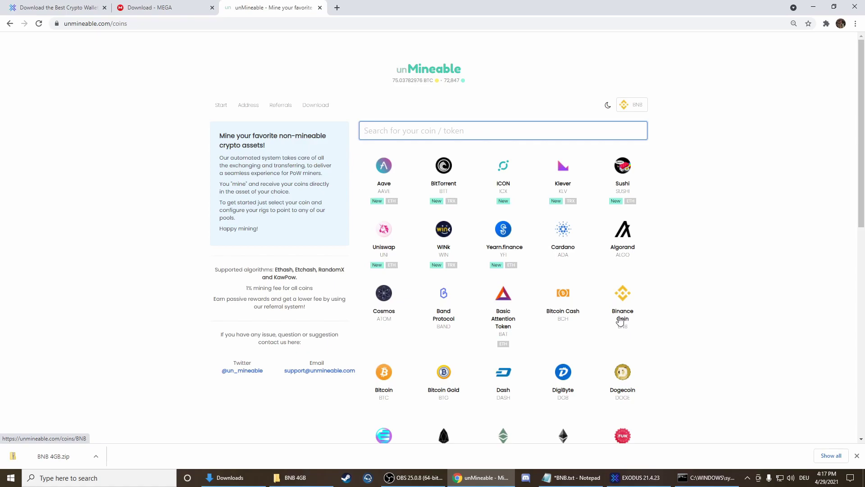
pyautogui.click(621, 320)
pyautogui.click(572, 255)
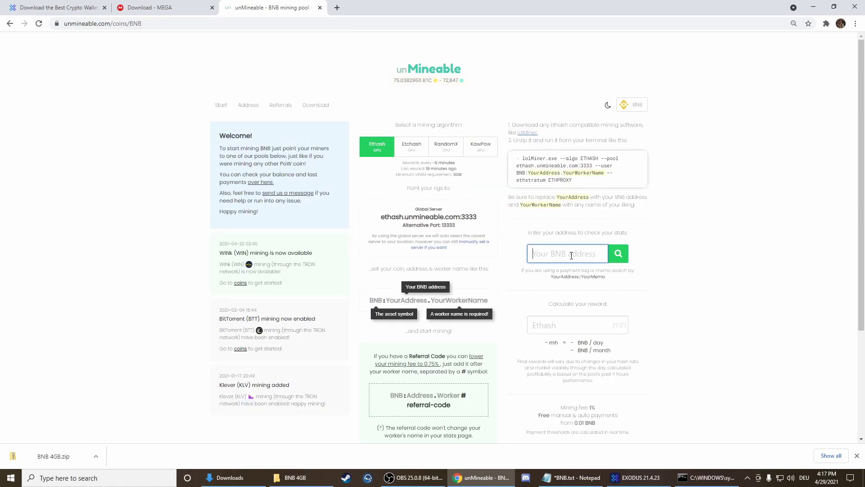
# Copy the wallet address from BNB.txt and paste it into the stats address field
pyautogui.click(566, 479)
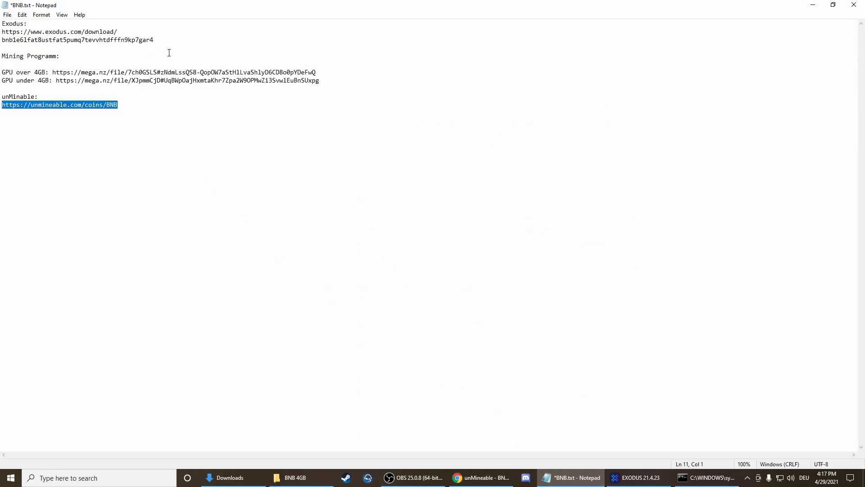
pyautogui.moveTo(154, 40); pyautogui.dragTo(2, 42)
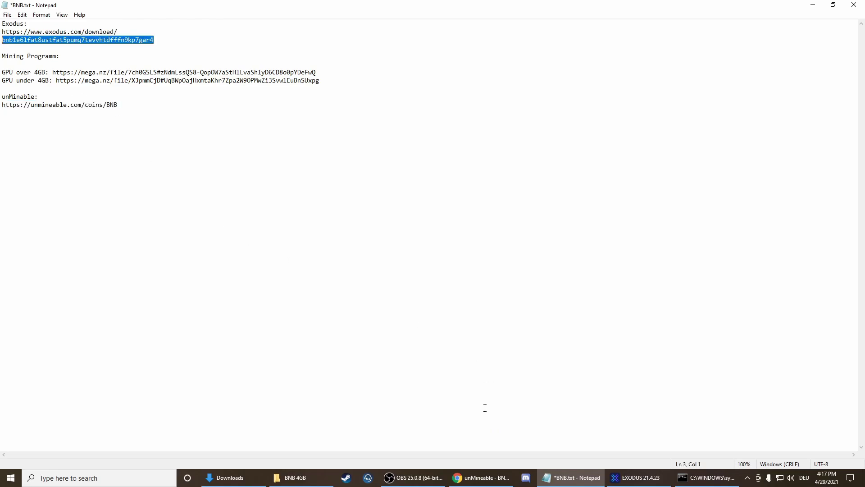
pyautogui.hotkey('ctrl', 'c')
pyautogui.click(479, 478)
pyautogui.click(590, 252)
pyautogui.hotkey('ctrl', 'v')
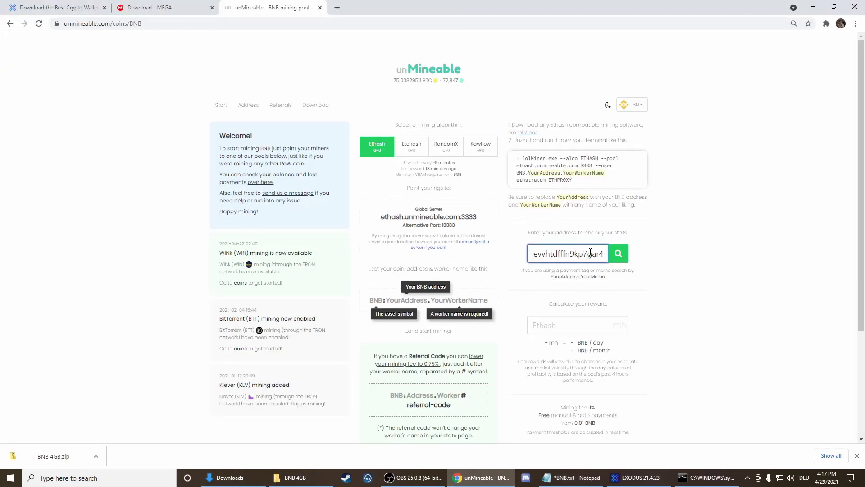
# Look up the wallet stats showing a 0.01876922 BNB balance and review the Worker table
pyautogui.click(613, 260)
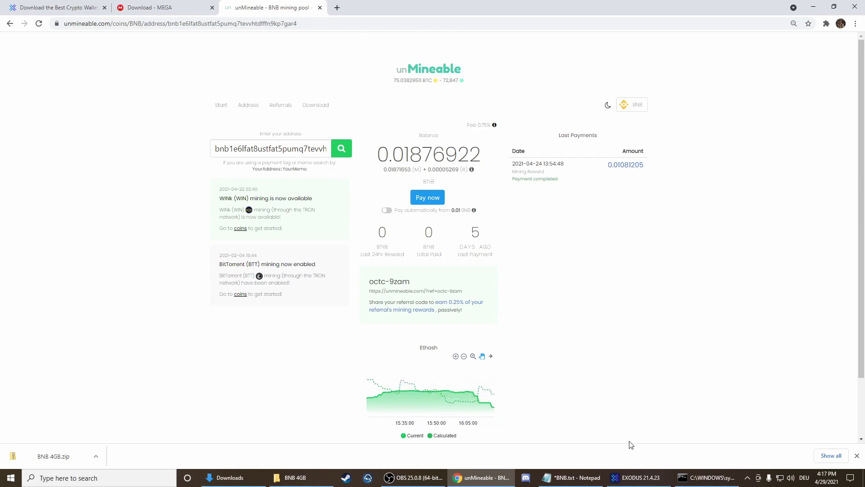
pyautogui.scroll(-1, 617, 421)
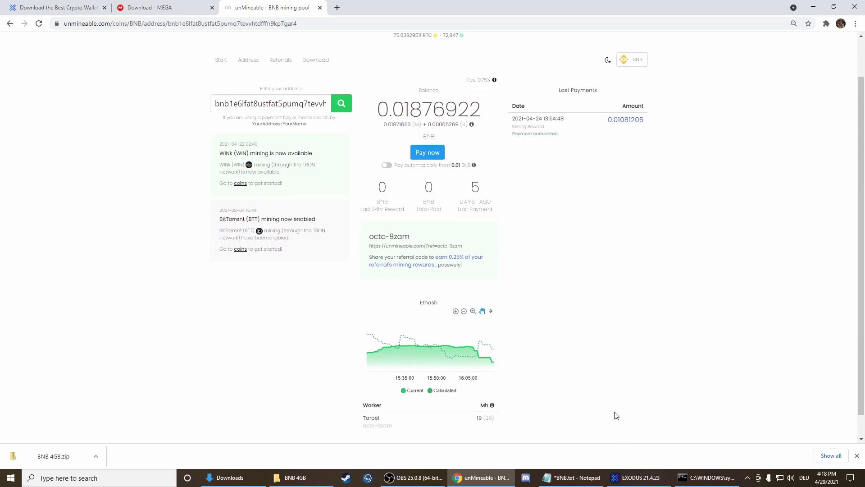
pyautogui.scroll(1, 616, 416)
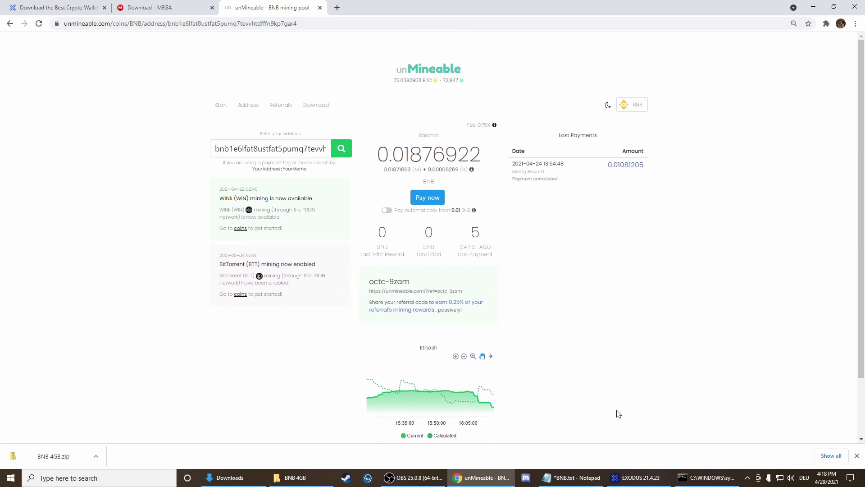